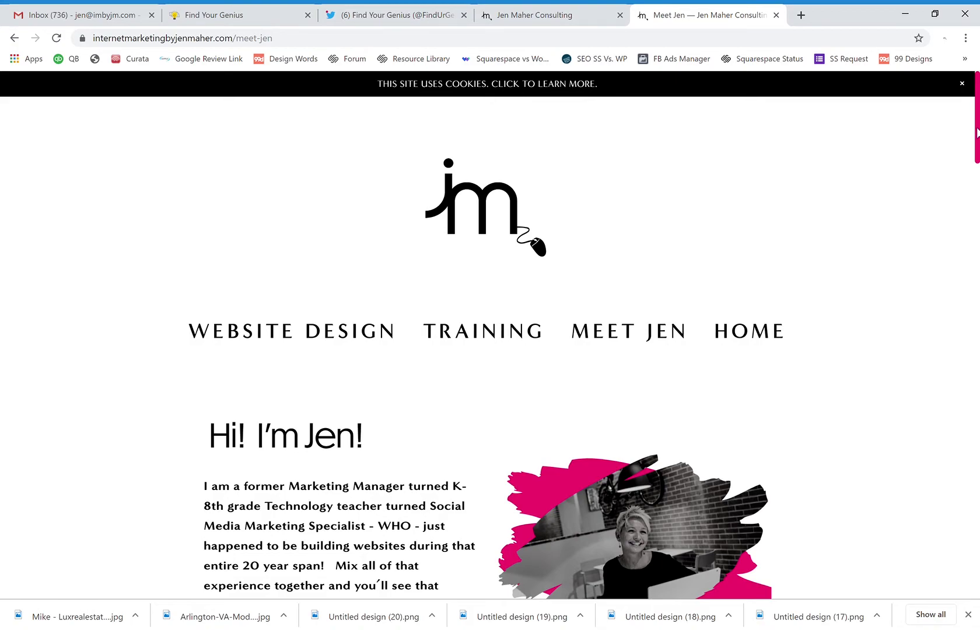
# - Scroll through the consulting site's about page, then switch to the Find Your Genius site editor
pyautogui.moveTo(978, 133); pyautogui.dragTo(977, 523)
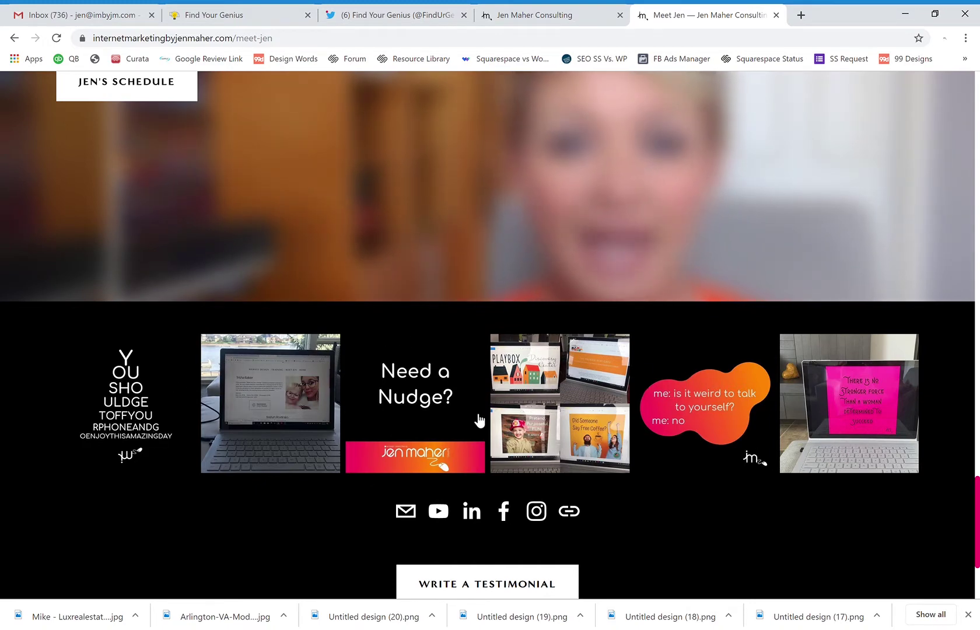
pyautogui.scroll(2, 976, 513)
pyautogui.scroll(15, 976, 502)
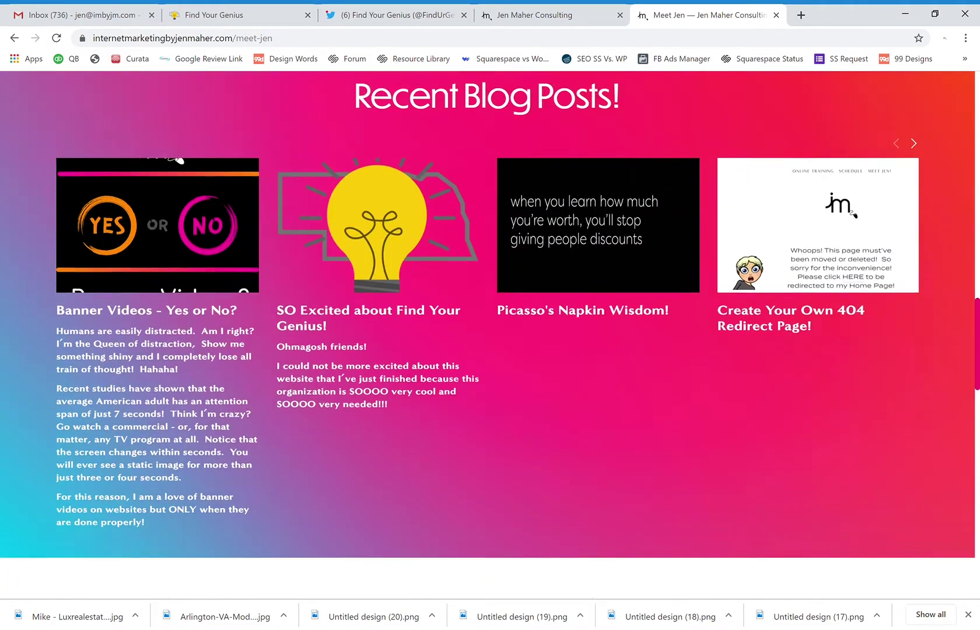
pyautogui.scroll(4, 976, 502)
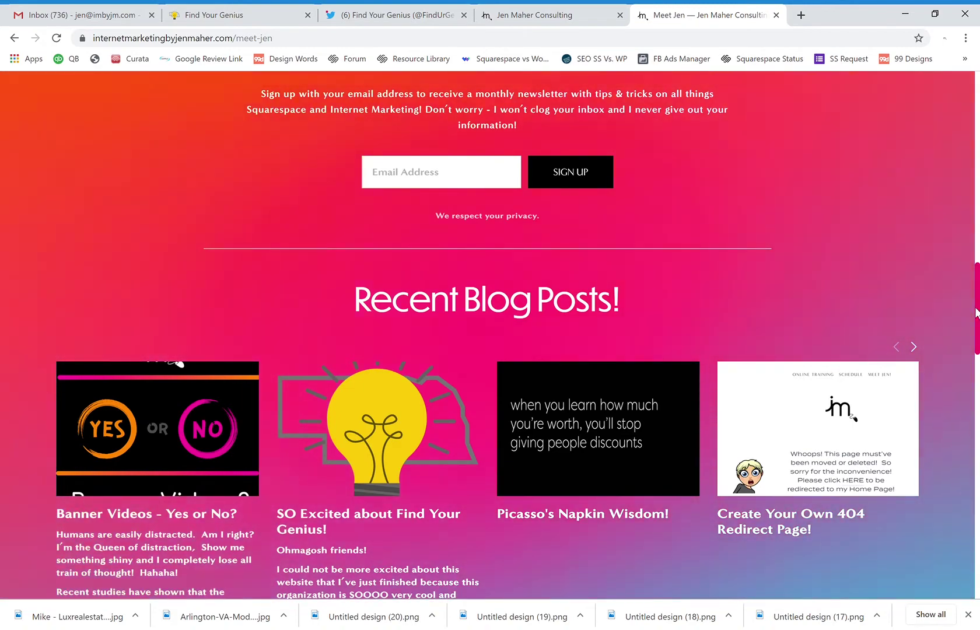
pyautogui.scroll(-15, 490, 335)
pyautogui.scroll(-5, 444, 396)
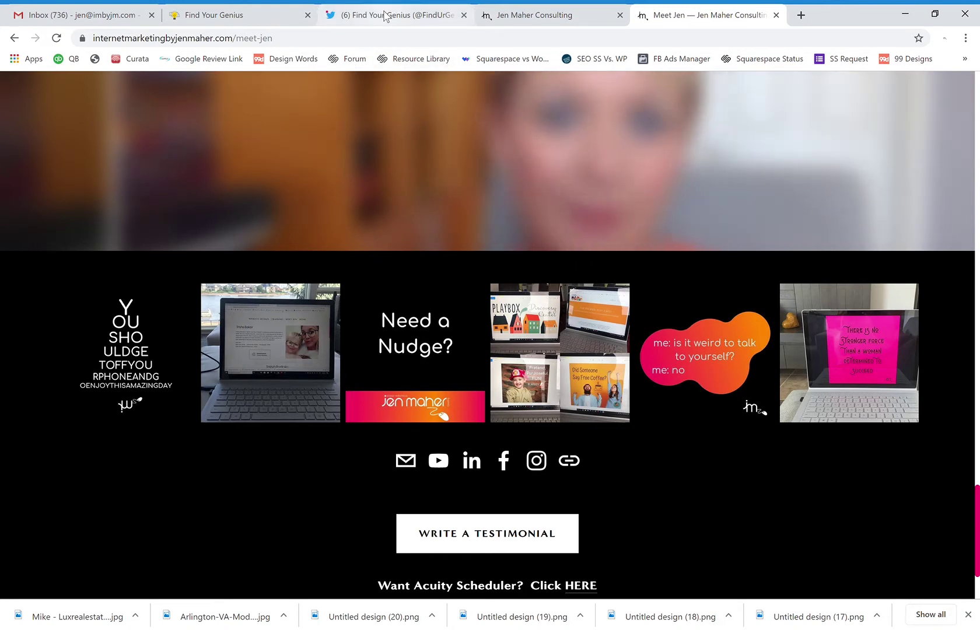
pyautogui.click(214, 18)
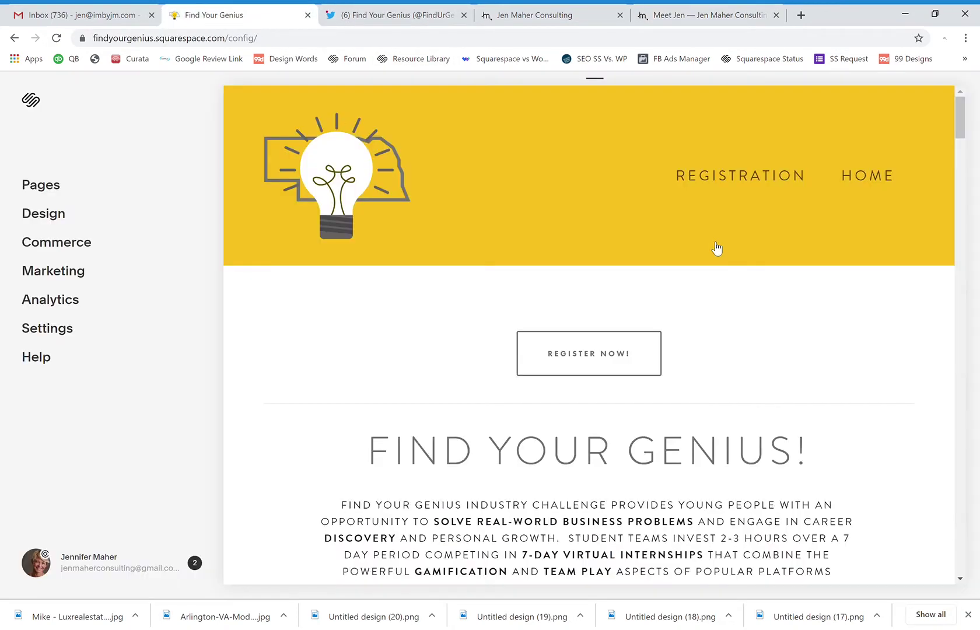
# - Scroll the preview down to the Get Social tweets, then switch to the Find Your Genius Twitter profile
pyautogui.moveTo(963, 130); pyautogui.dragTo(968, 491)
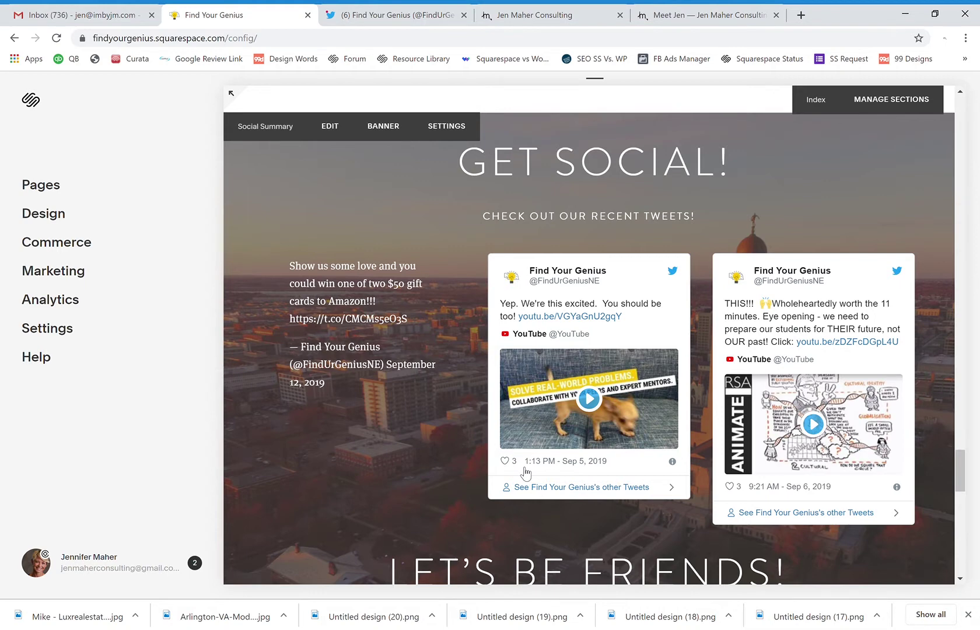
pyautogui.click(396, 22)
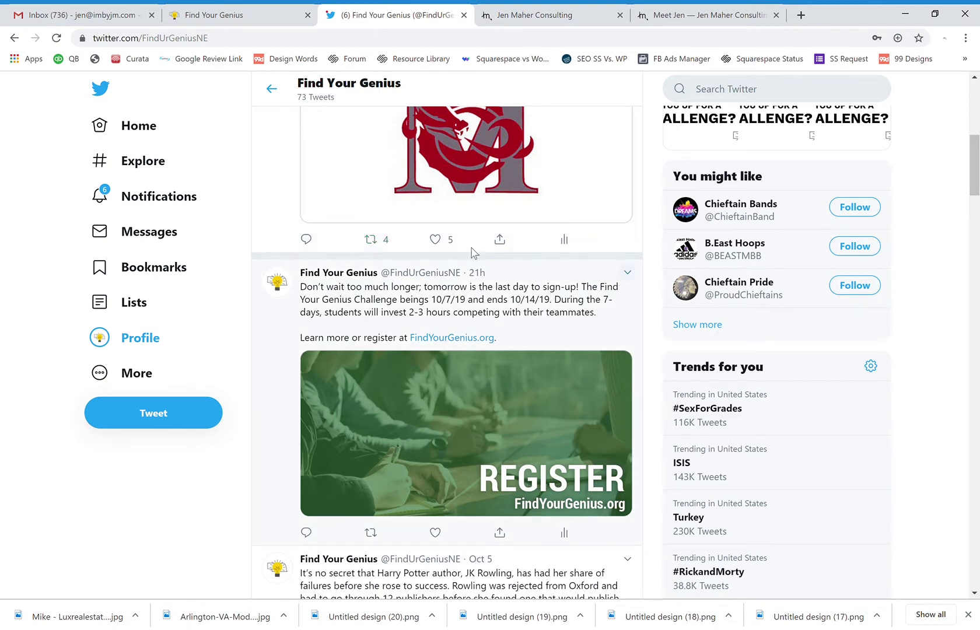
# - Copy the Oct 6 sign-up reminder tweet's embed code from Twitter Publish and return to Squarespace
pyautogui.click(628, 273)
pyautogui.click(564, 349)
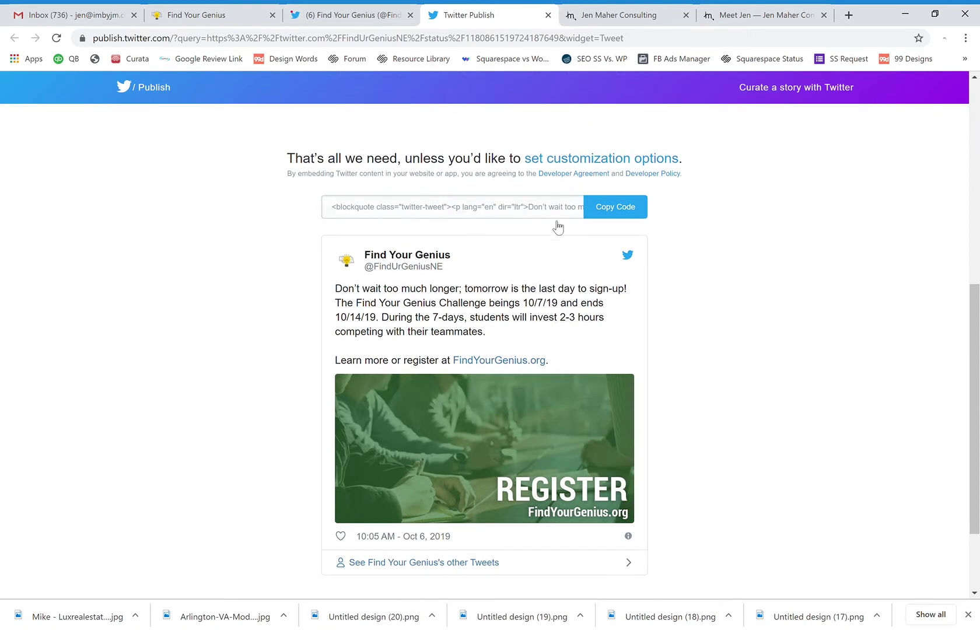
pyautogui.click(619, 211)
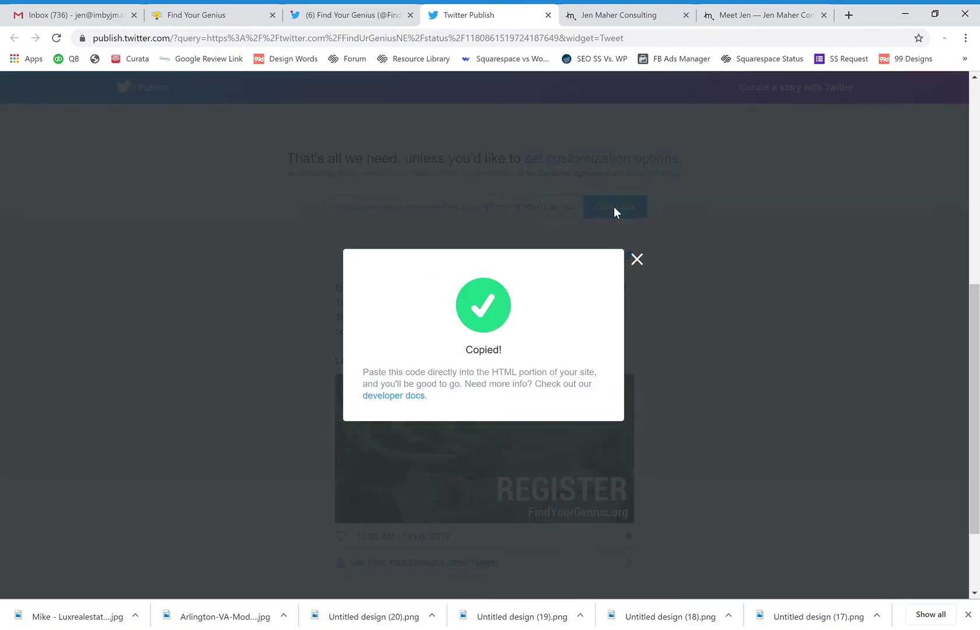
pyautogui.click(229, 21)
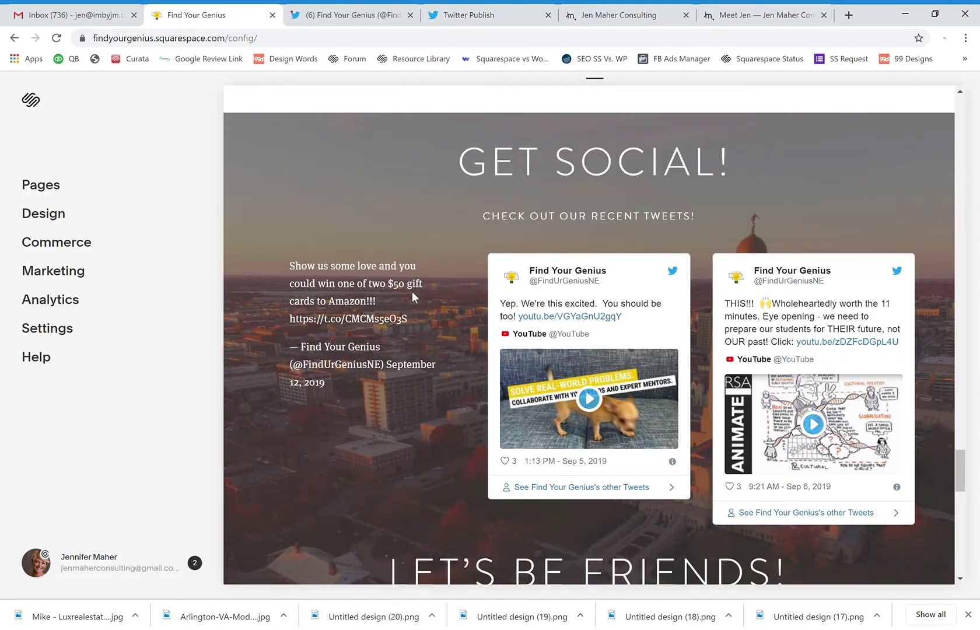
# - Swap the first Social Summary code block's embed for the Oct 6 sign-up tweet and save
pyautogui.click(330, 126)
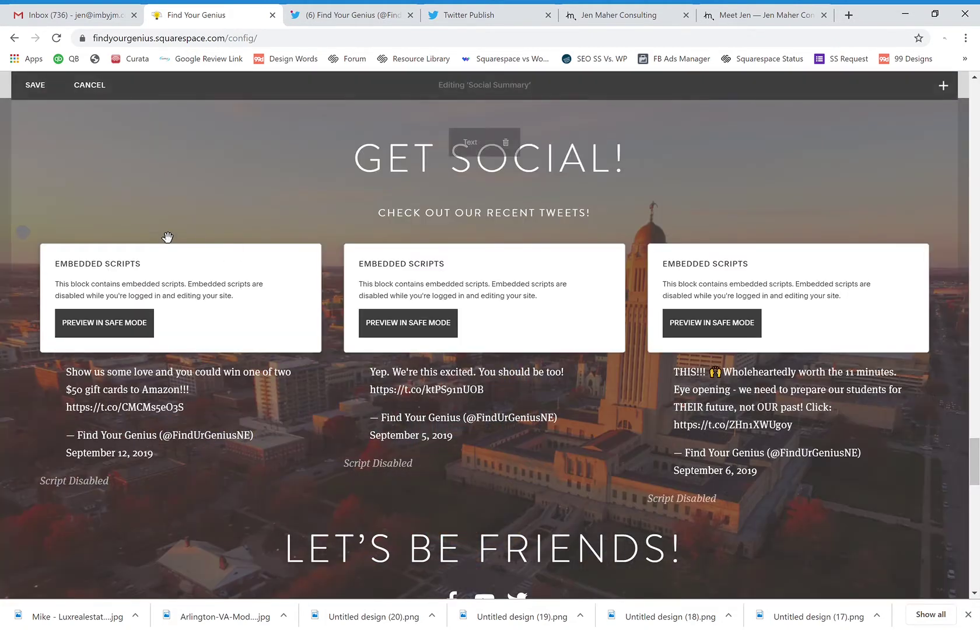
pyautogui.moveTo(175, 248)
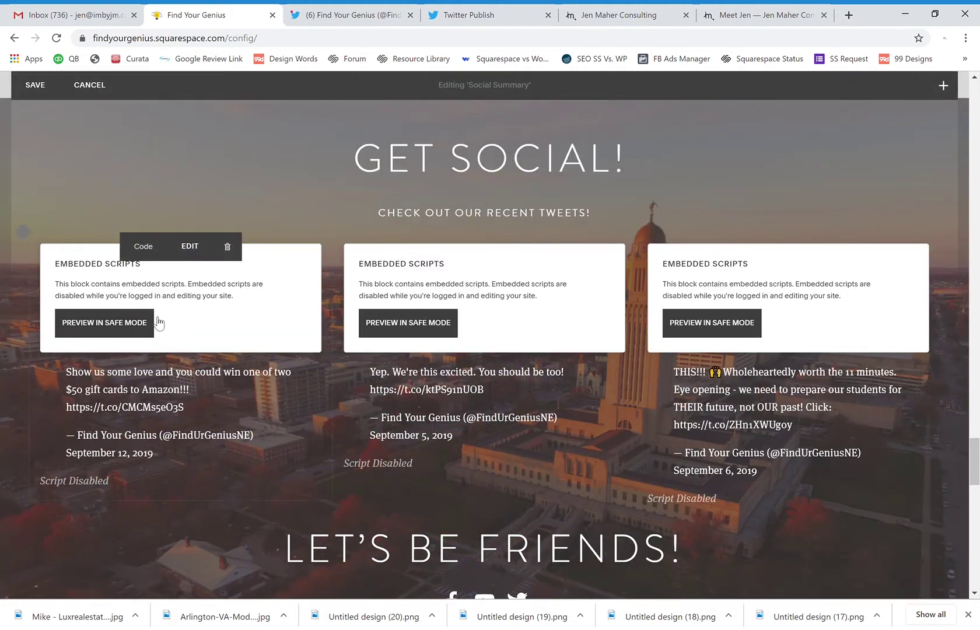
pyautogui.click(190, 246)
pyautogui.moveTo(682, 480); pyautogui.dragTo(366, 377)
pyautogui.press('BackSpace')
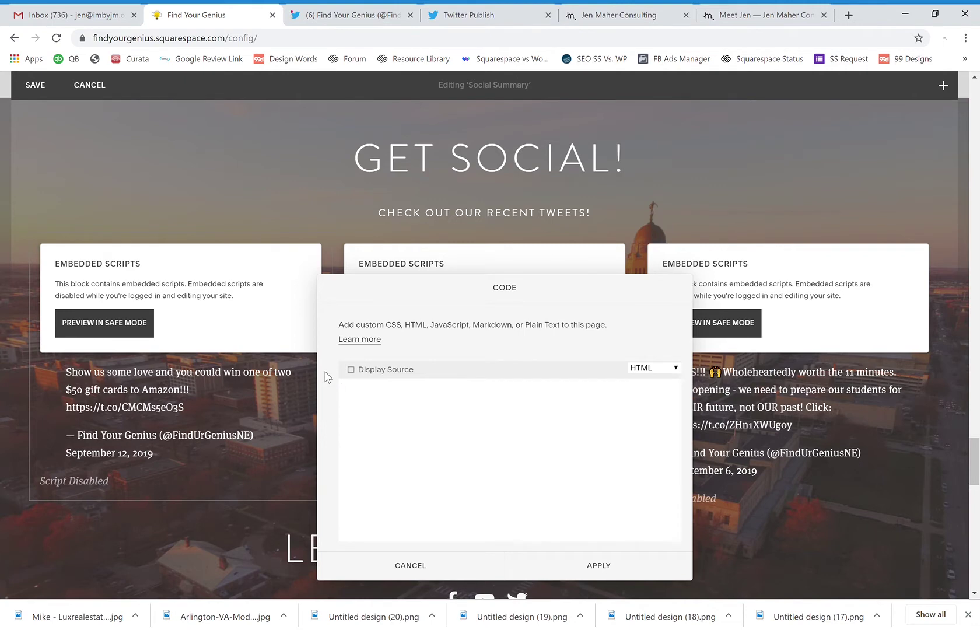
pyautogui.hotkey('ctrl', 'v')
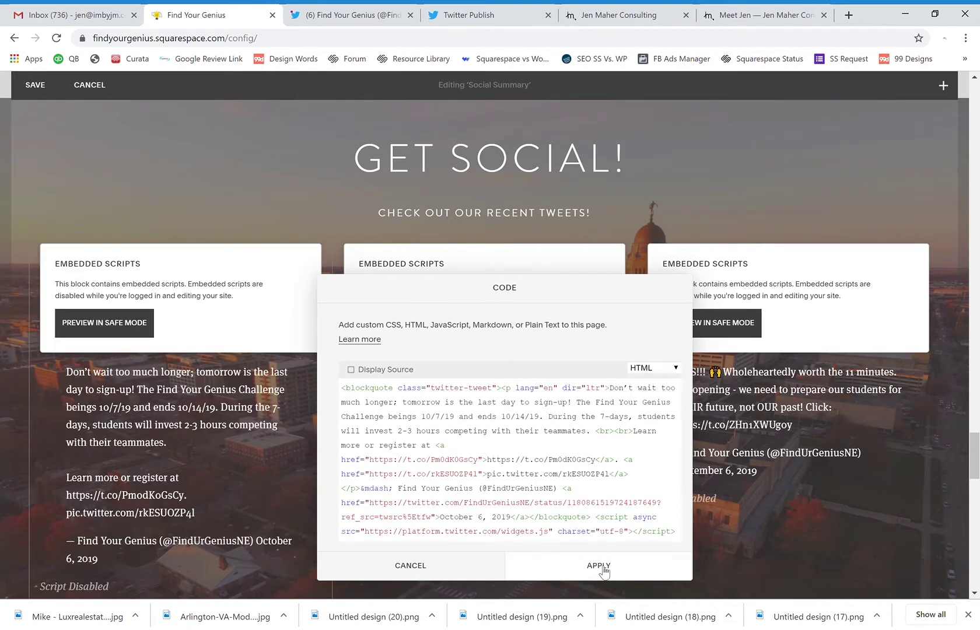
pyautogui.click(601, 569)
pyautogui.click(39, 88)
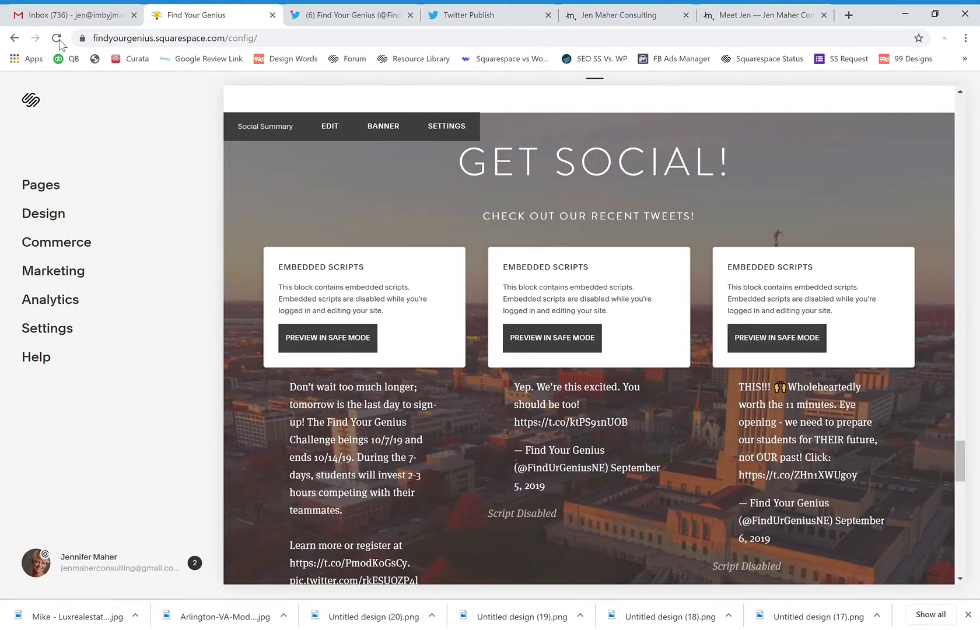
# - Reload the site and scroll to Get Social to confirm the Oct 6 tweet appears first
pyautogui.click(56, 38)
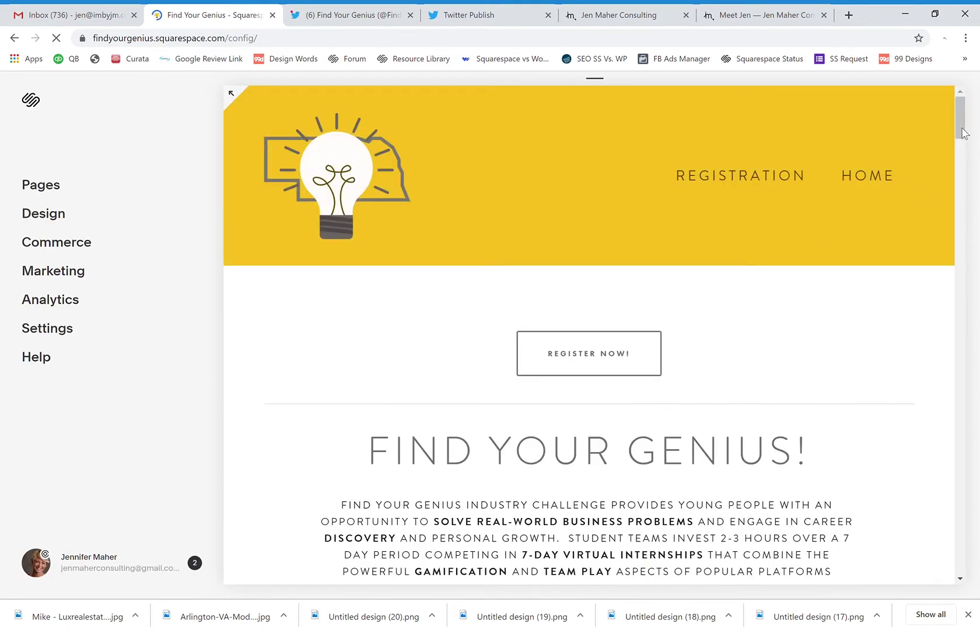
pyautogui.moveTo(963, 133); pyautogui.dragTo(963, 143)
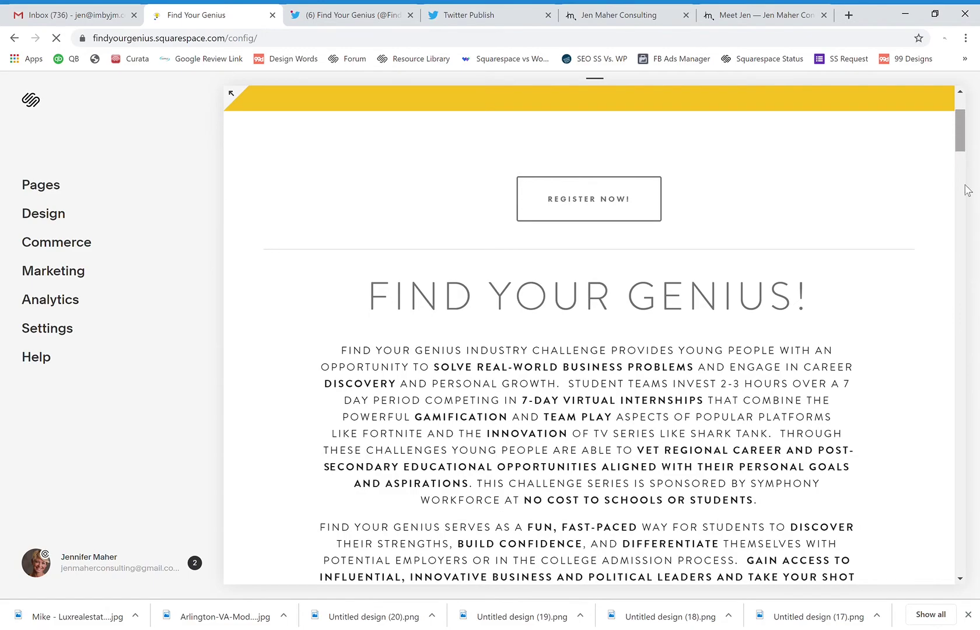
pyautogui.moveTo(966, 190); pyautogui.dragTo(963, 475)
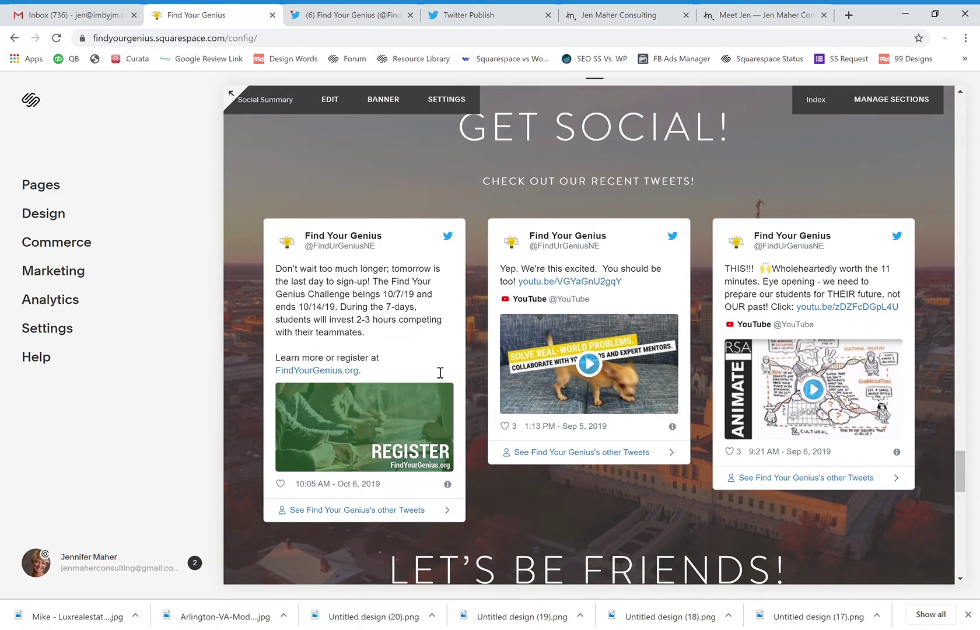
# - Insert a Code block into Social Summary and clear its Hello World placeholder code
pyautogui.click(338, 103)
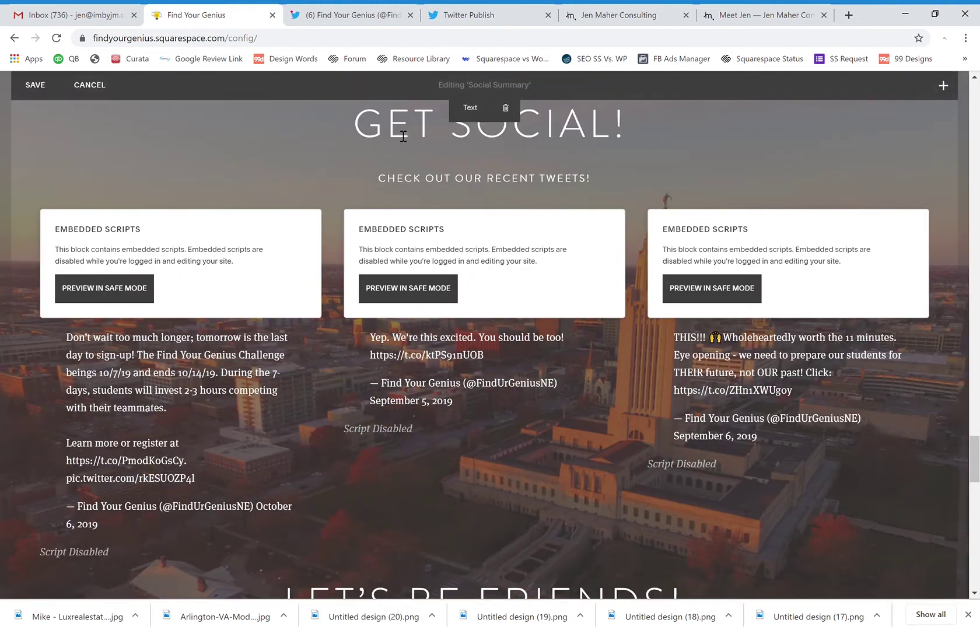
pyautogui.moveTo(453, 315)
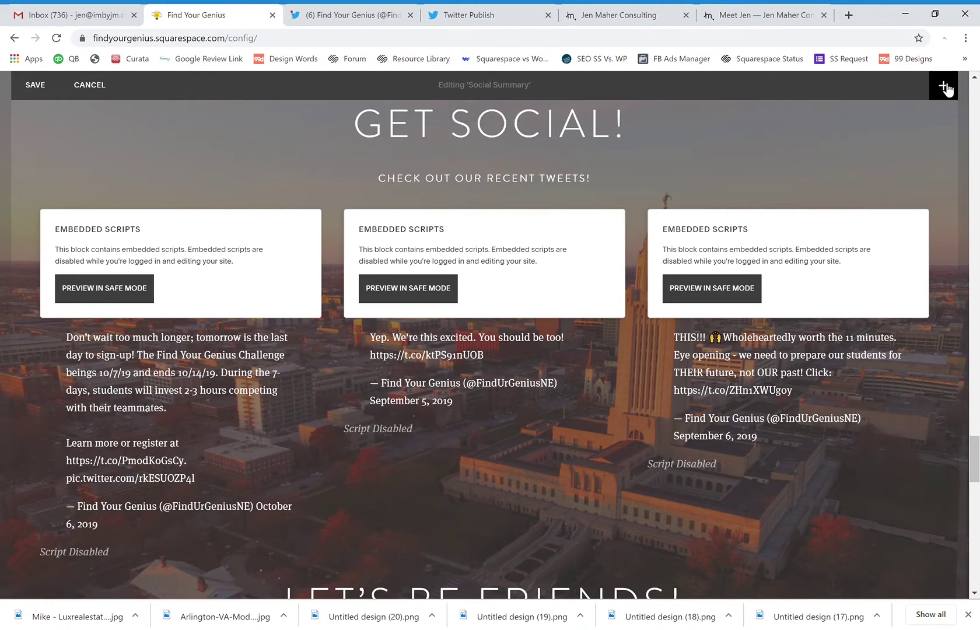
pyautogui.click(946, 87)
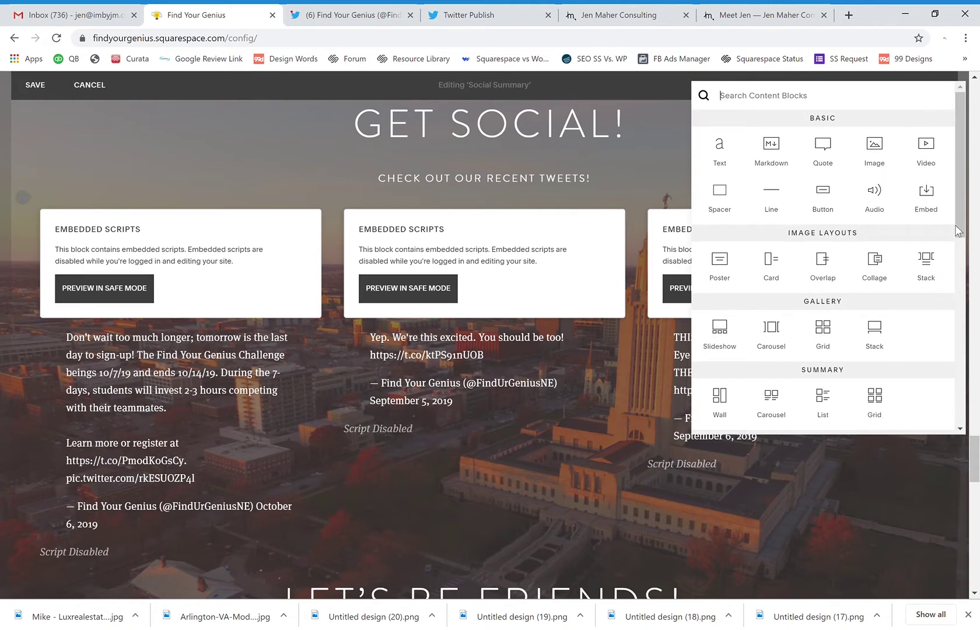
pyautogui.scroll(-3, 899, 292)
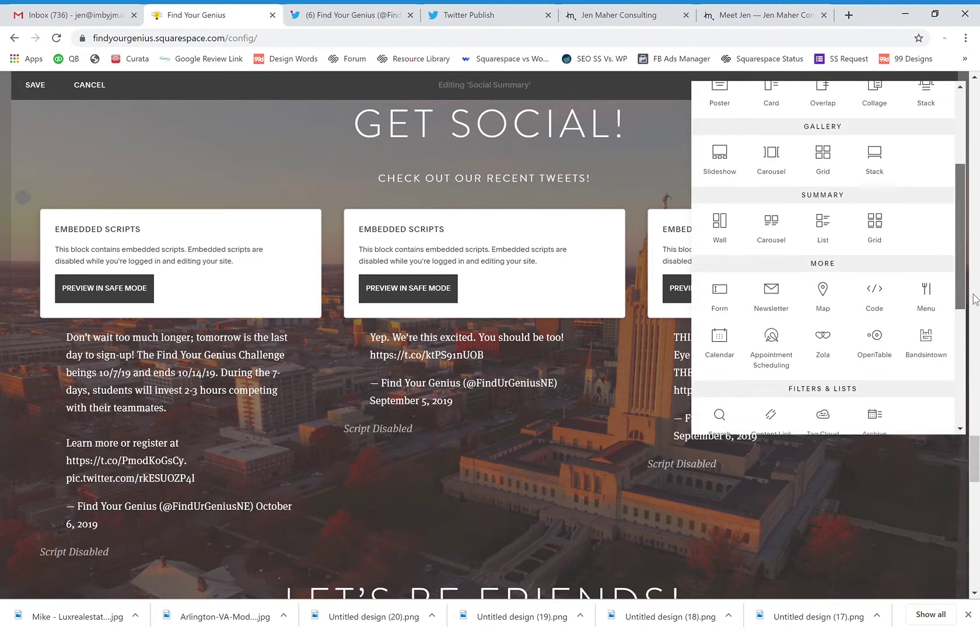
pyautogui.click(878, 297)
pyautogui.moveTo(708, 394); pyautogui.dragTo(591, 385)
pyautogui.press('BackSpace')
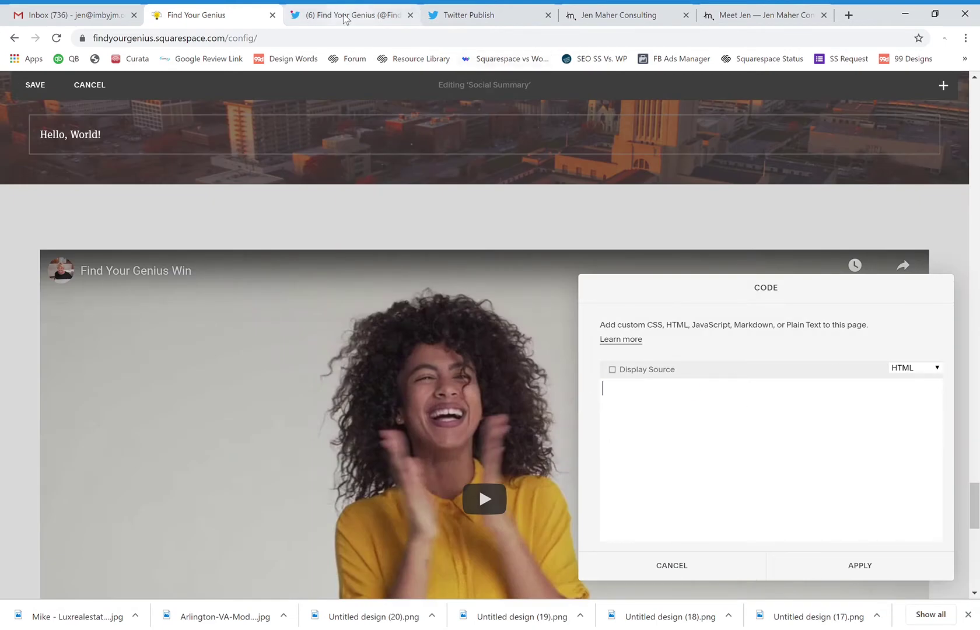
pyautogui.click(407, 13)
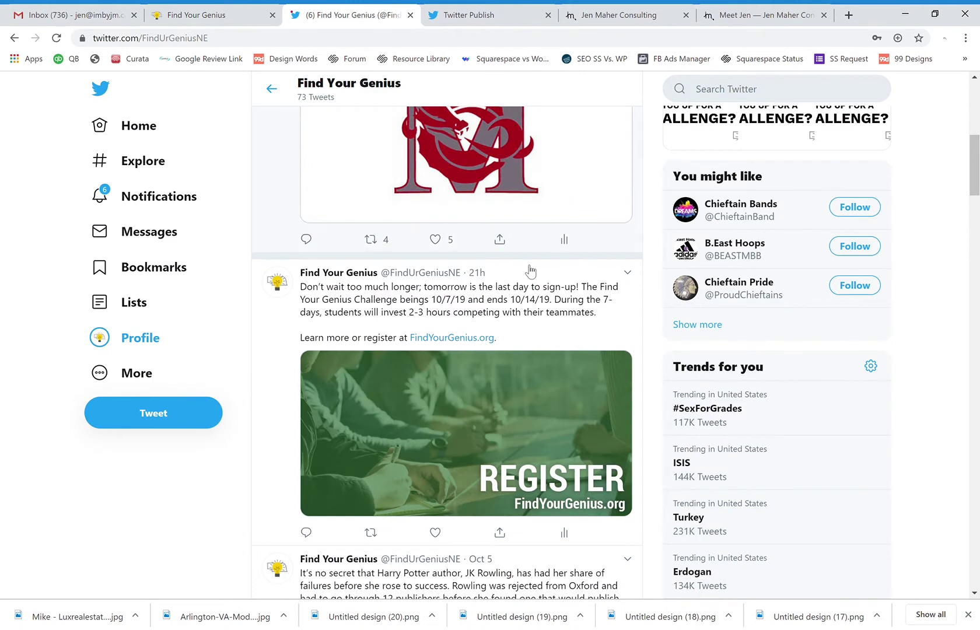
# - Copy the 'Are you up for a Challenge?' tweet's embed code and paste it into the new block
pyautogui.scroll(-7, 975, 165)
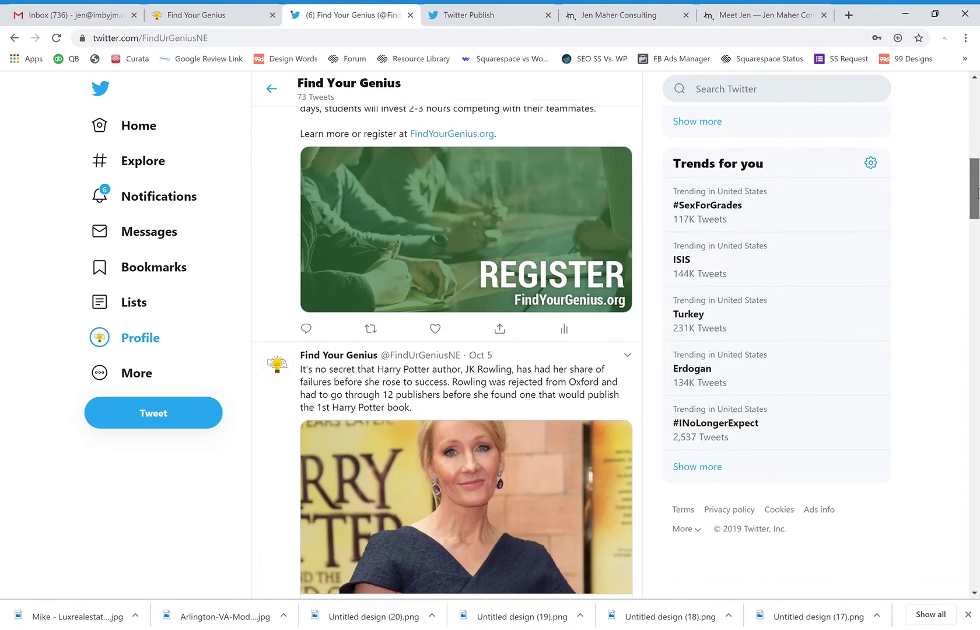
pyautogui.scroll(-2, 975, 251)
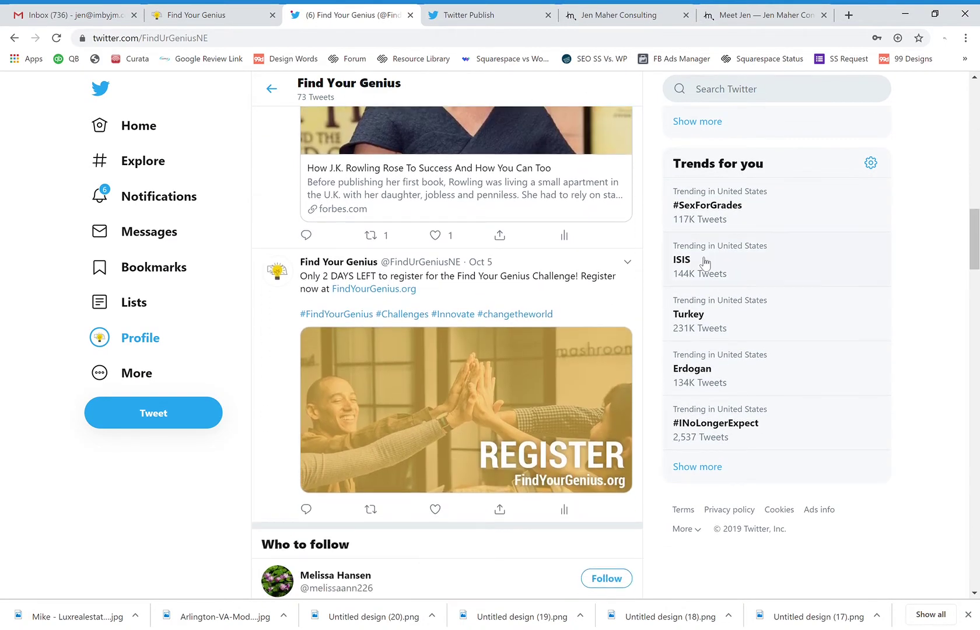
pyautogui.moveTo(976, 251); pyautogui.dragTo(975, 315)
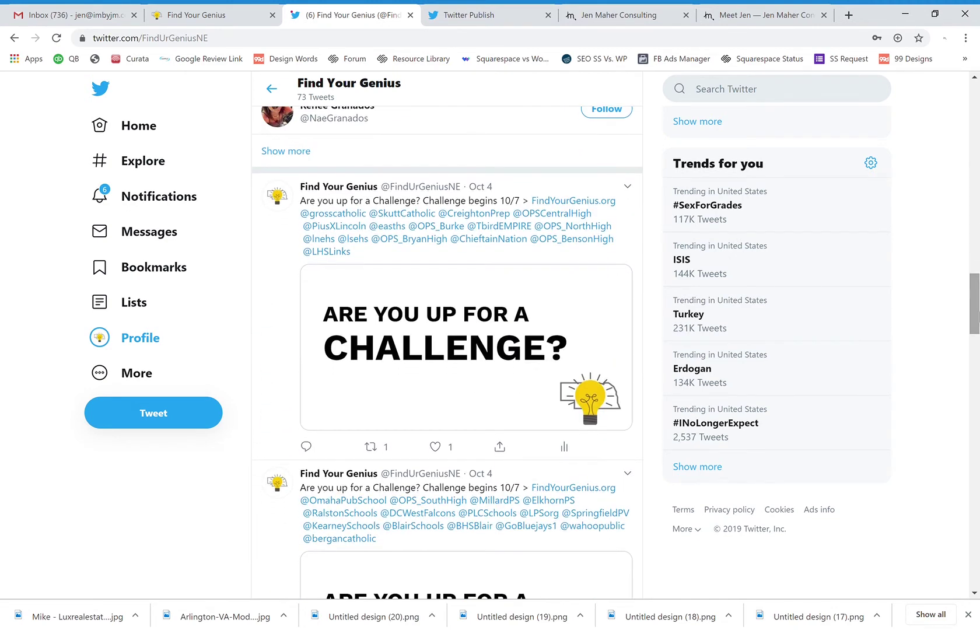
pyautogui.click(628, 186)
pyautogui.click(573, 263)
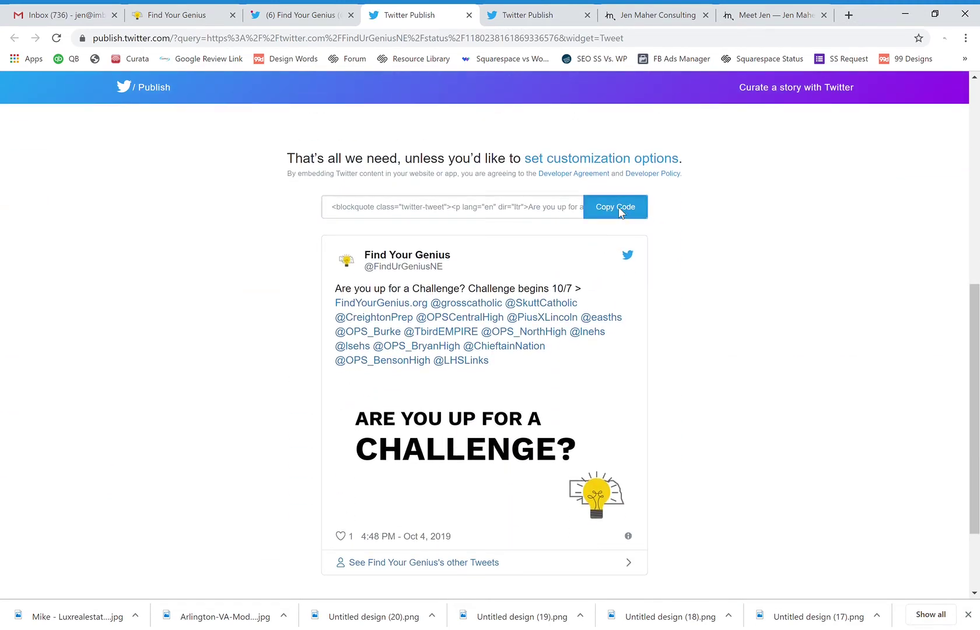
pyautogui.click(618, 208)
pyautogui.click(195, 16)
pyautogui.hotkey('ctrl', 'v')
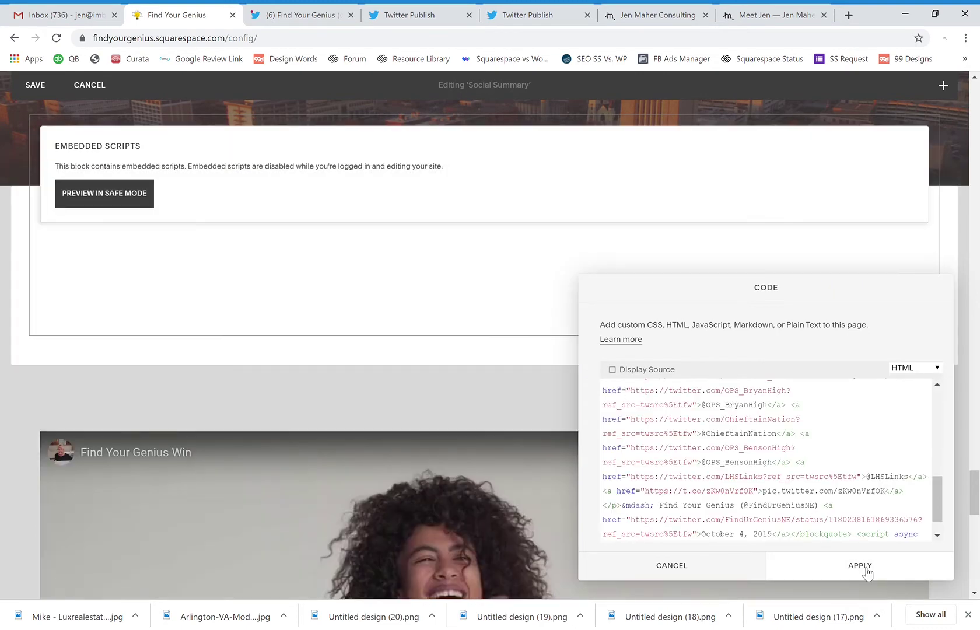
# - Apply the Challenge tweet embed, then add a 'Hello, World!' code block beside it
pyautogui.click(864, 569)
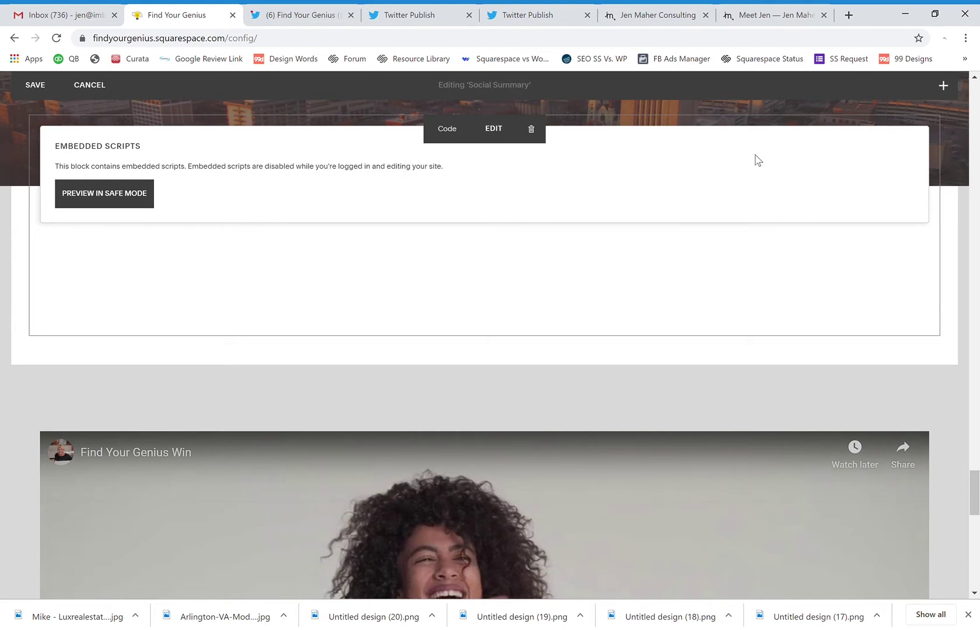
pyautogui.click(944, 86)
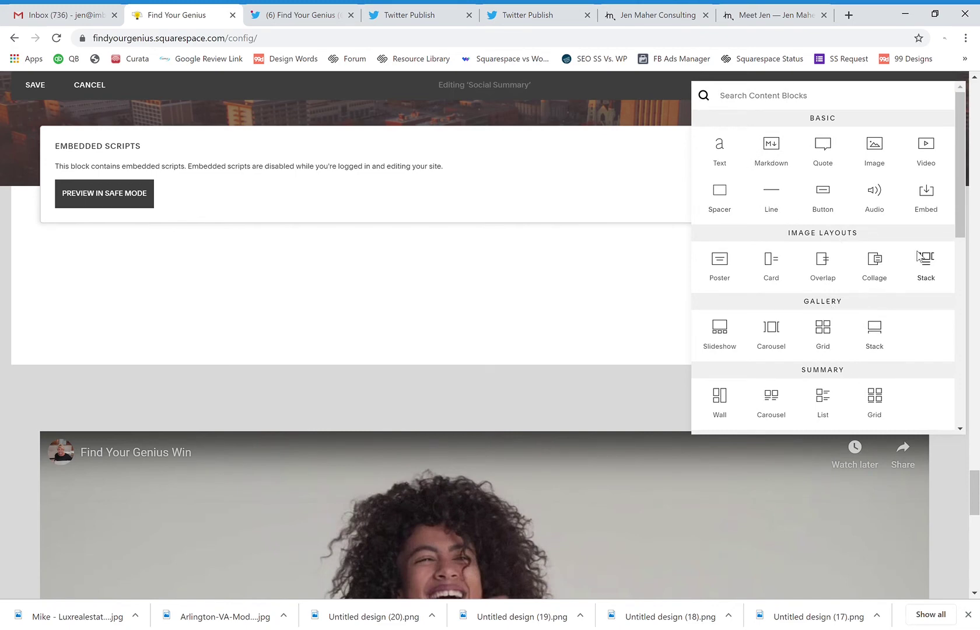
pyautogui.scroll(-2, 922, 280)
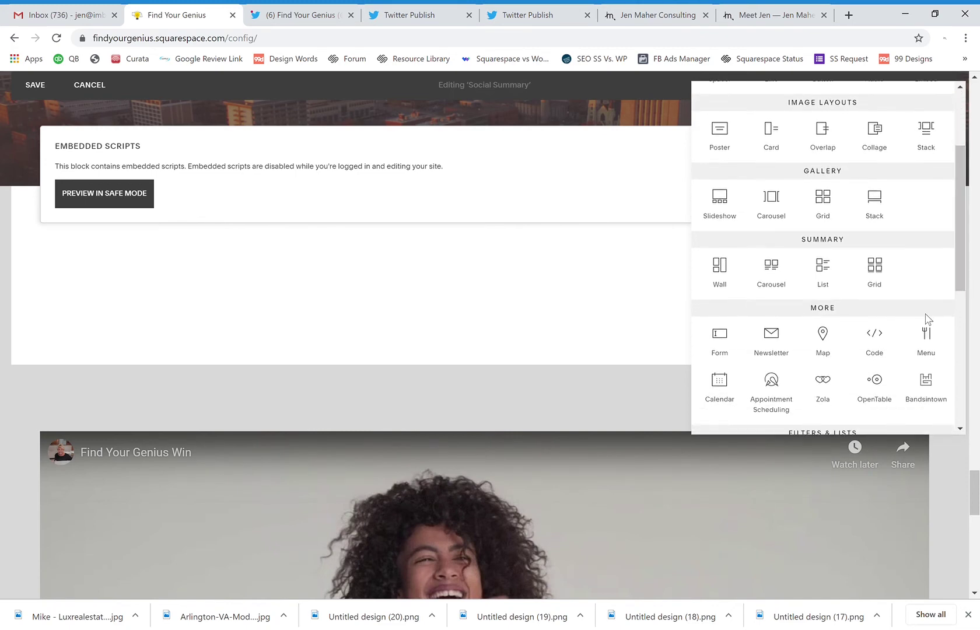
pyautogui.click(875, 336)
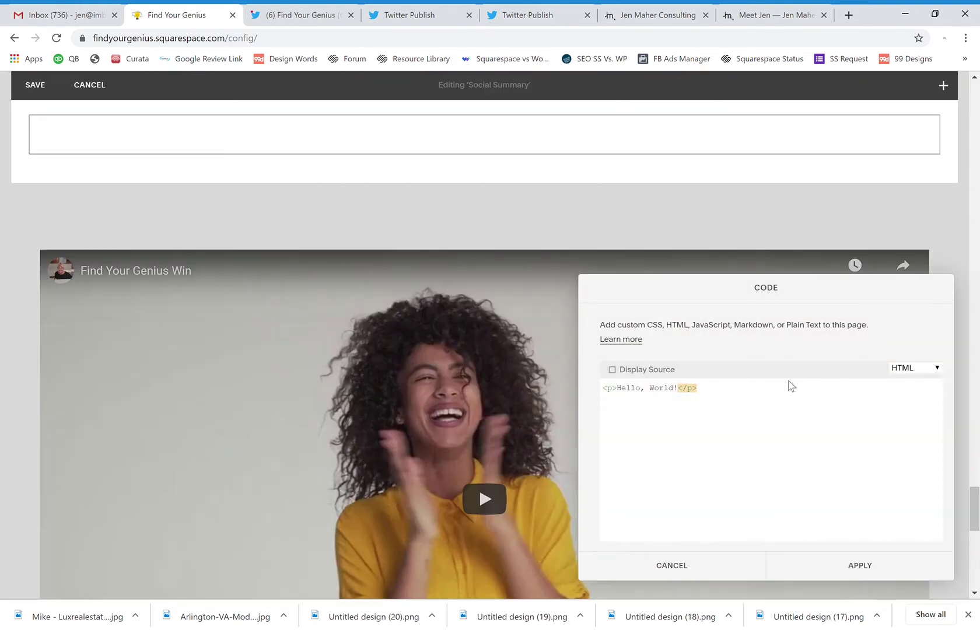
pyautogui.click(862, 573)
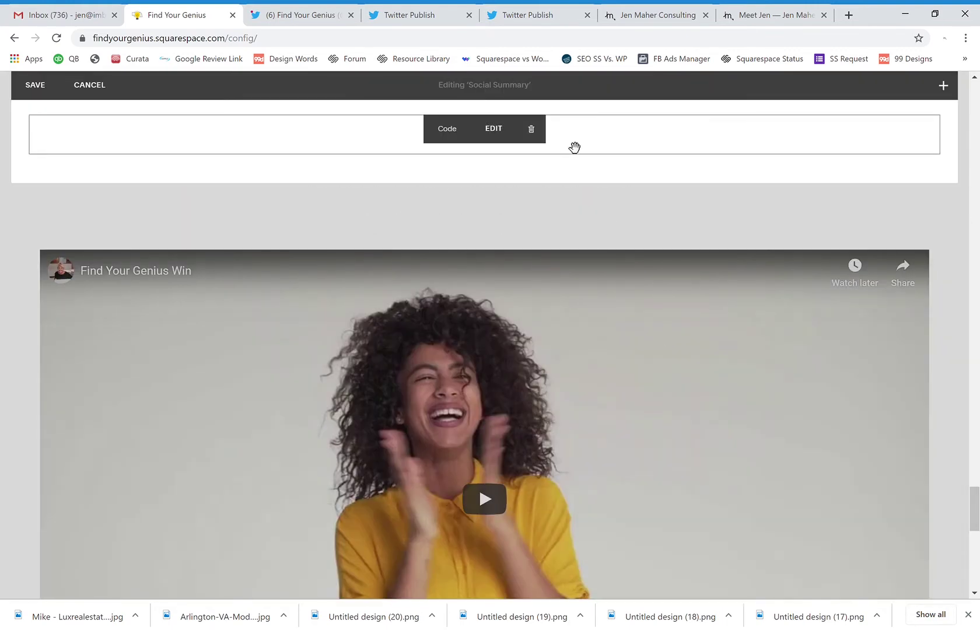
pyautogui.moveTo(626, 144); pyautogui.dragTo(883, 374)
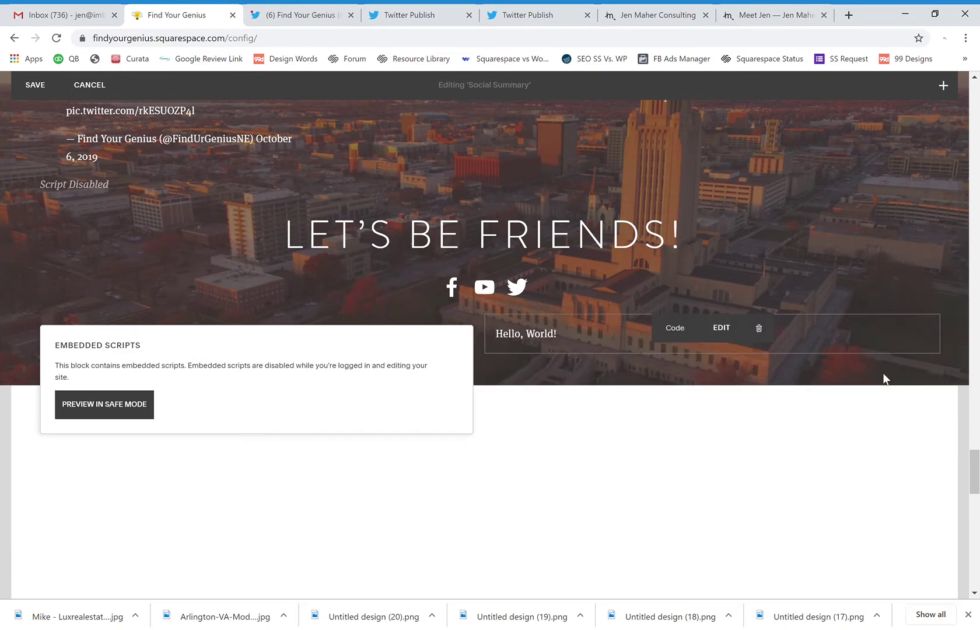
pyautogui.click(945, 86)
# - Add another code block, then cancel and confirm discarding the Social Summary edits
pyautogui.scroll(-2, 963, 239)
pyautogui.scroll(-2, 966, 244)
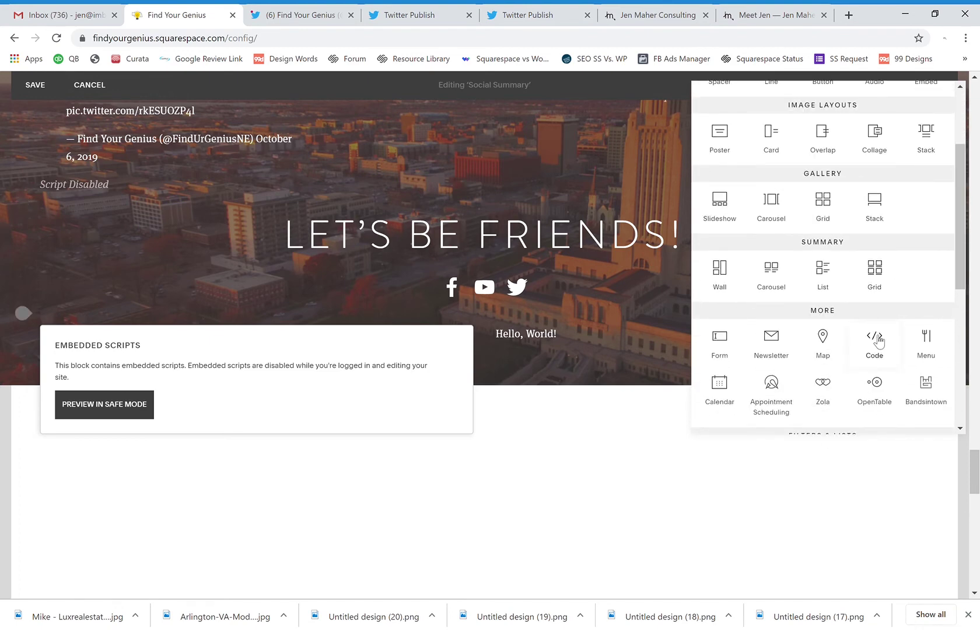
pyautogui.click(879, 341)
pyautogui.click(861, 571)
pyautogui.moveTo(709, 140); pyautogui.dragTo(946, 238)
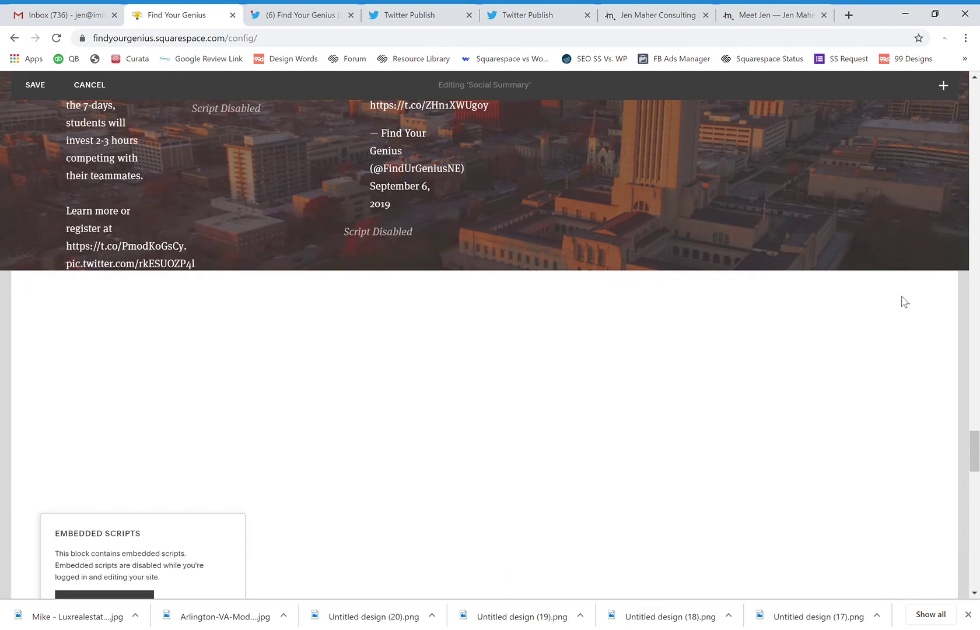
pyautogui.click(100, 96)
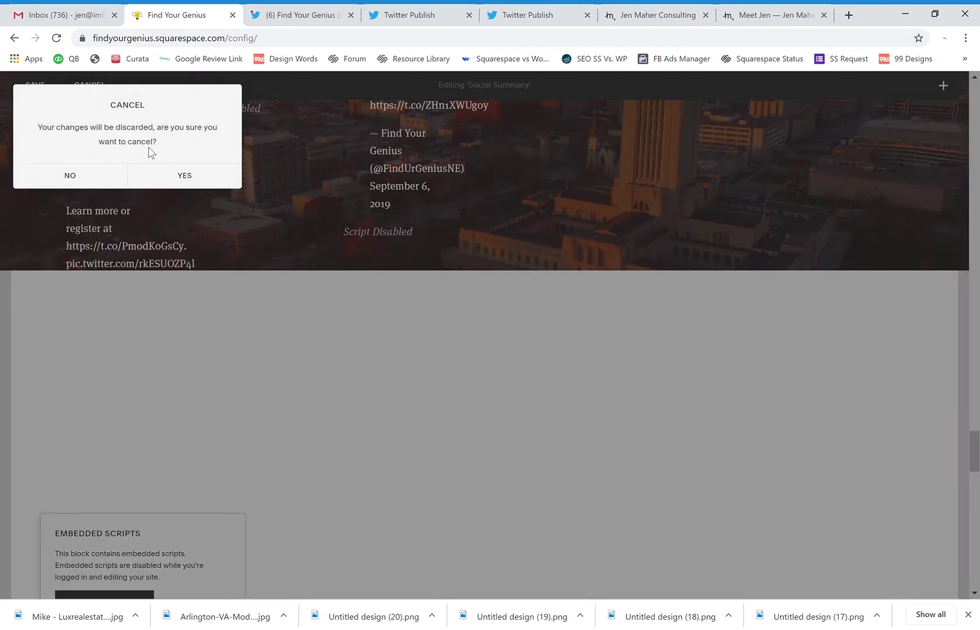
pyautogui.click(185, 175)
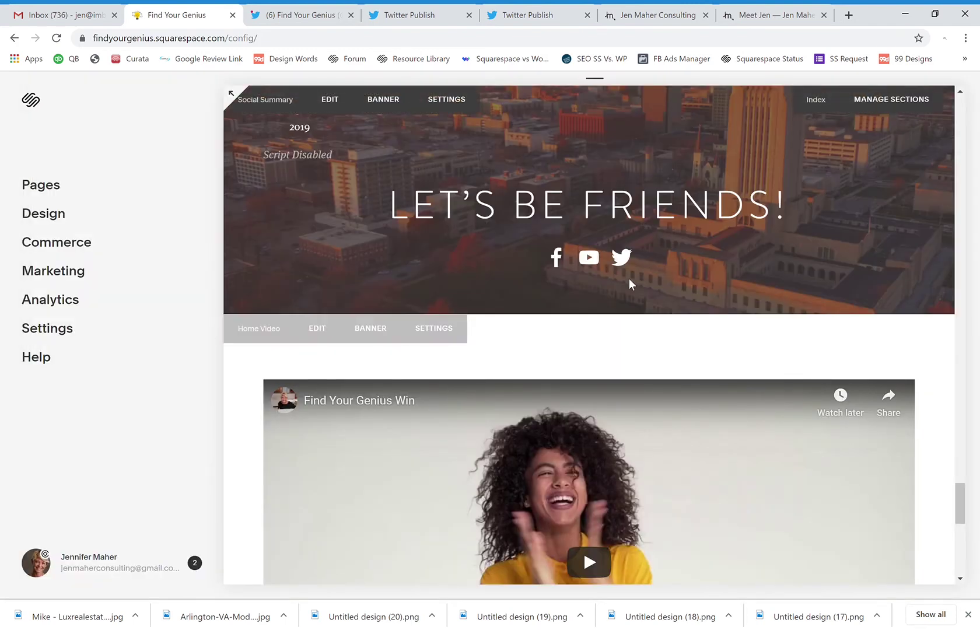
# - Reopen Social Summary for editing and scroll to its three embedded tweet cards
pyautogui.moveTo(957, 507); pyautogui.dragTo(957, 452)
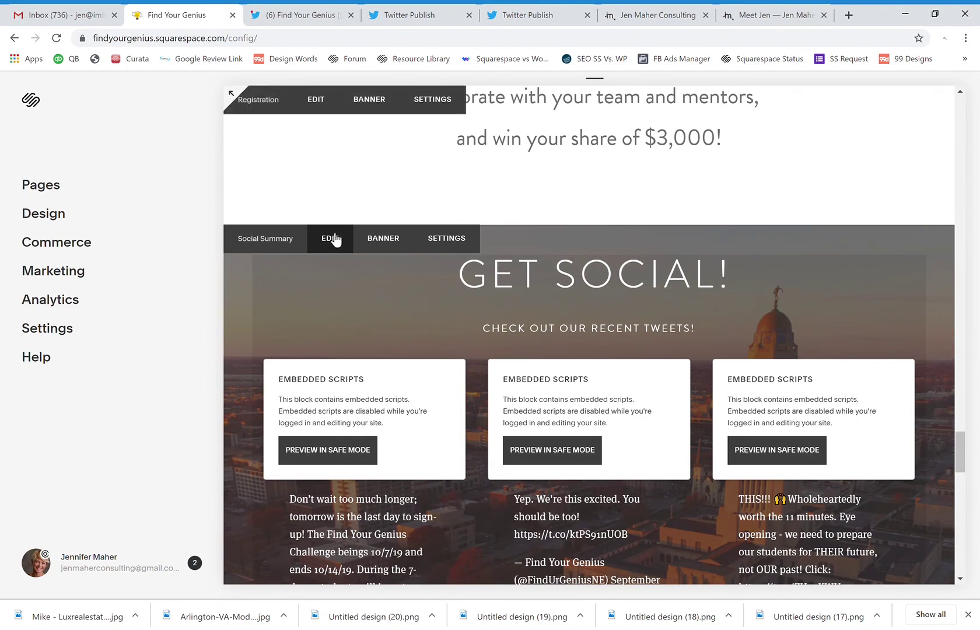
pyautogui.click(331, 238)
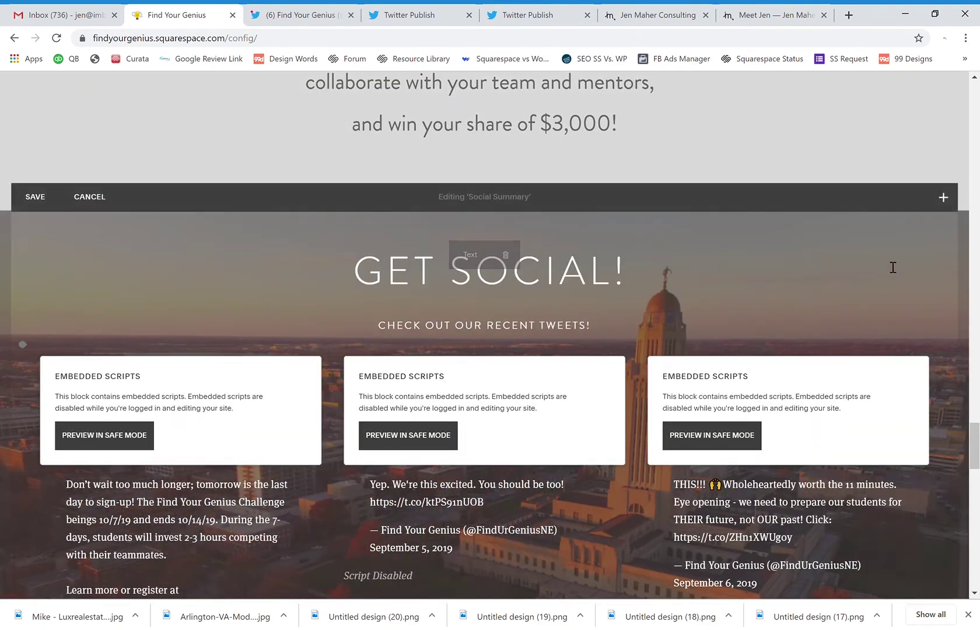
pyautogui.scroll(-5, 975, 429)
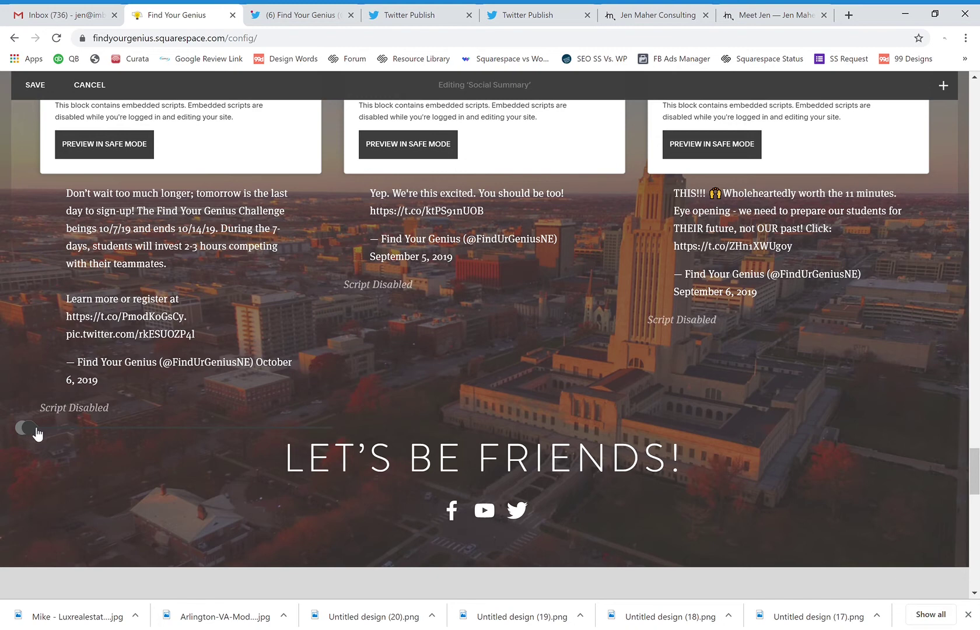
pyautogui.moveTo(143, 435)
# - Add a code block below the first tweet, replace Hello, World! with the Challenge tweet's embed code, and save
pyautogui.click(37, 435)
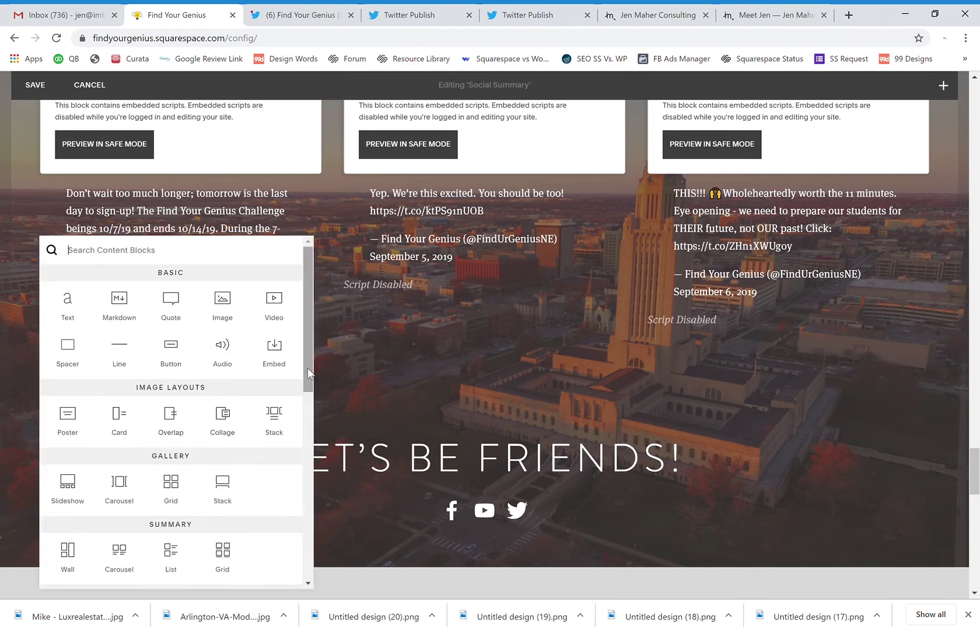
pyautogui.scroll(-2, 310, 374)
pyautogui.scroll(-3, 312, 397)
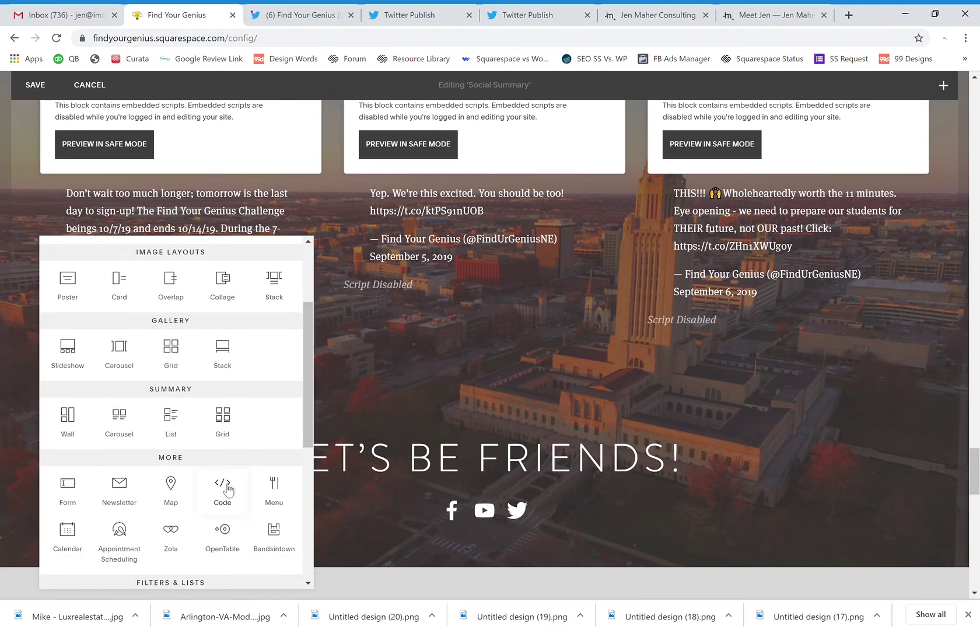
pyautogui.click(230, 491)
pyautogui.moveTo(458, 399); pyautogui.dragTo(320, 392)
pyautogui.press('BackSpace')
pyautogui.hotkey('ctrl', 'v')
pyautogui.click(593, 577)
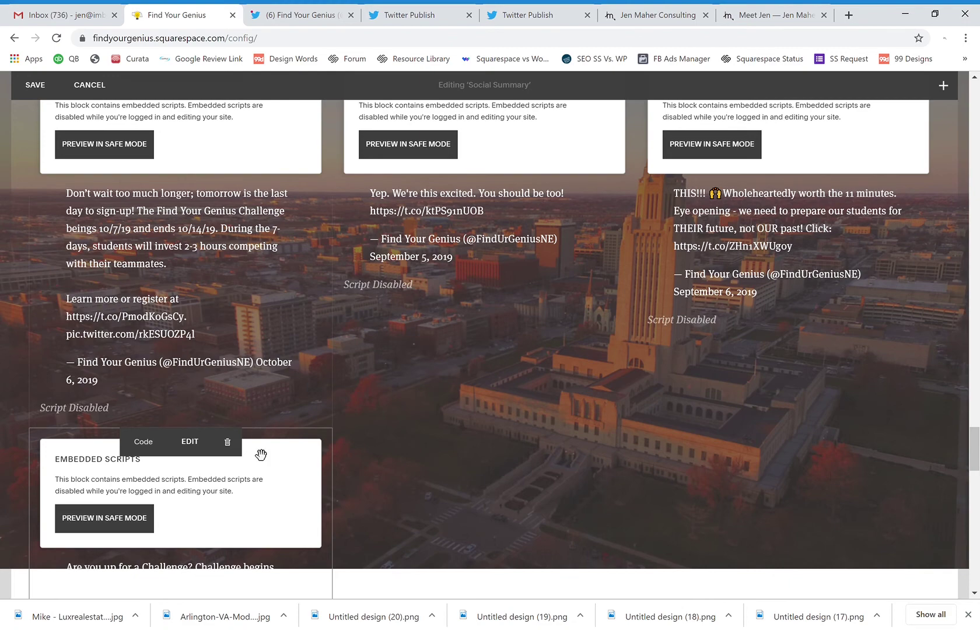
pyautogui.click(33, 83)
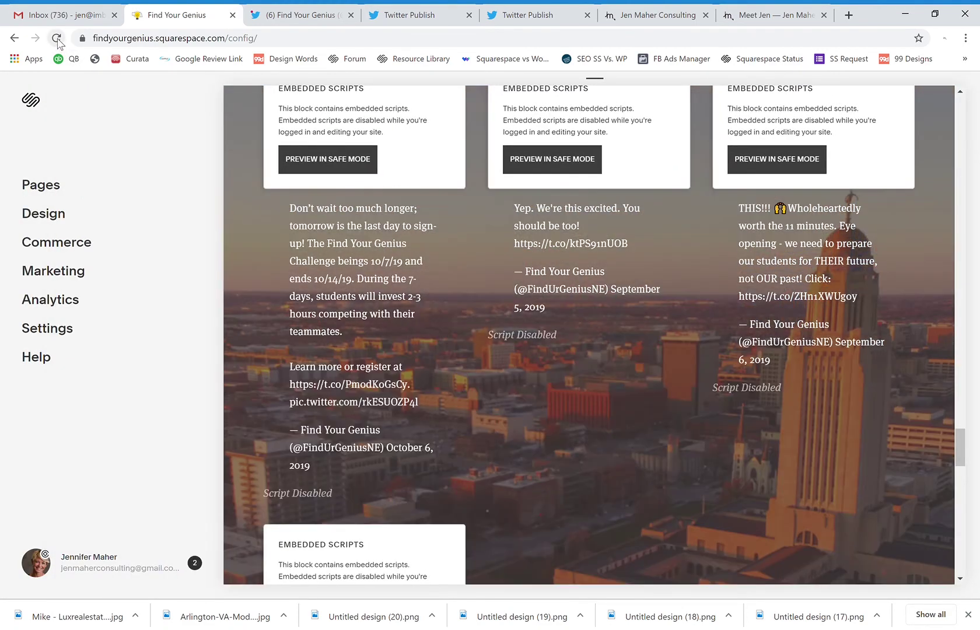
# - Reload the site, scroll down to Get Social, and view the page at full width to check the Challenge tweet
pyautogui.click(57, 38)
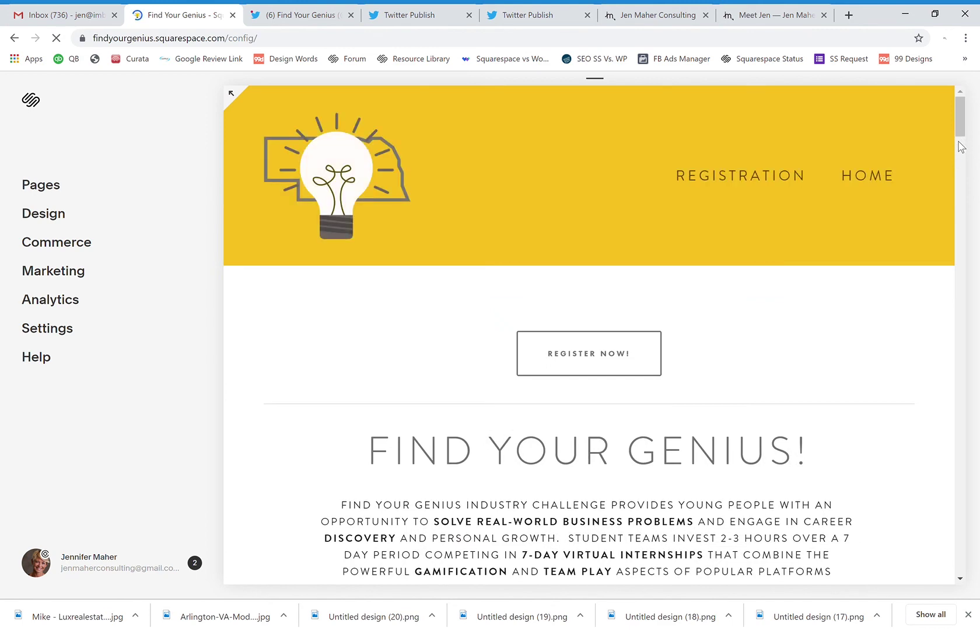
pyautogui.click(961, 186)
pyautogui.moveTo(961, 190); pyautogui.dragTo(970, 450)
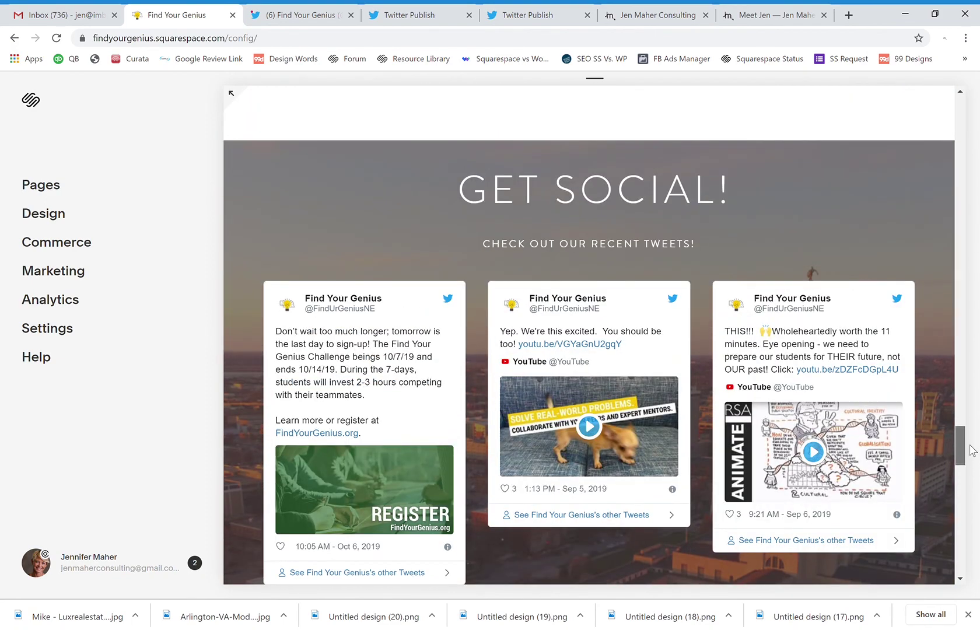
pyautogui.click(236, 96)
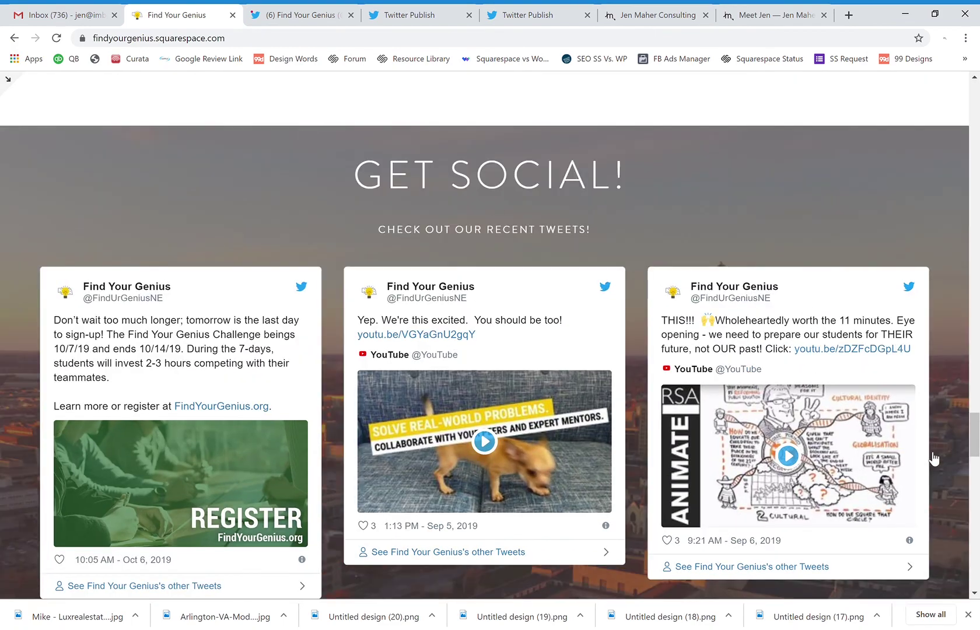